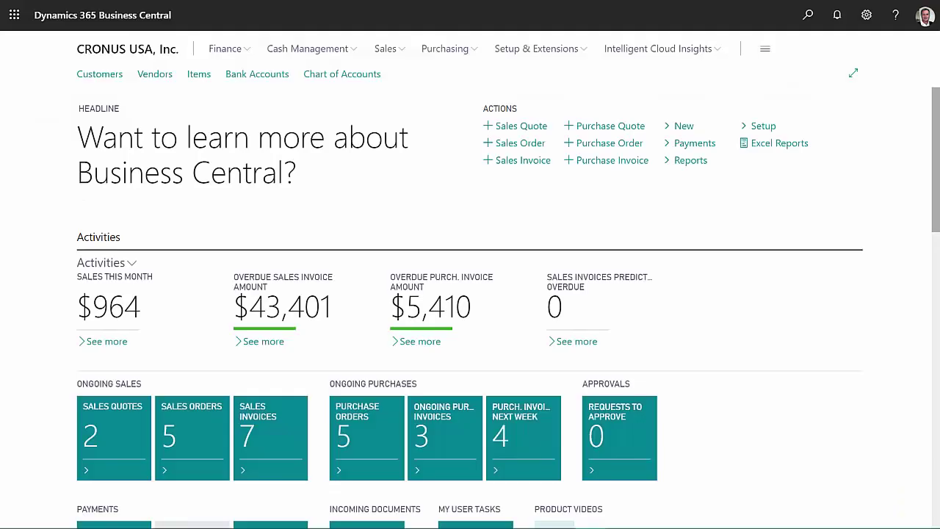
- Create new purchase order 106018 with vendor Fabrikam, Inc
click(610, 145)
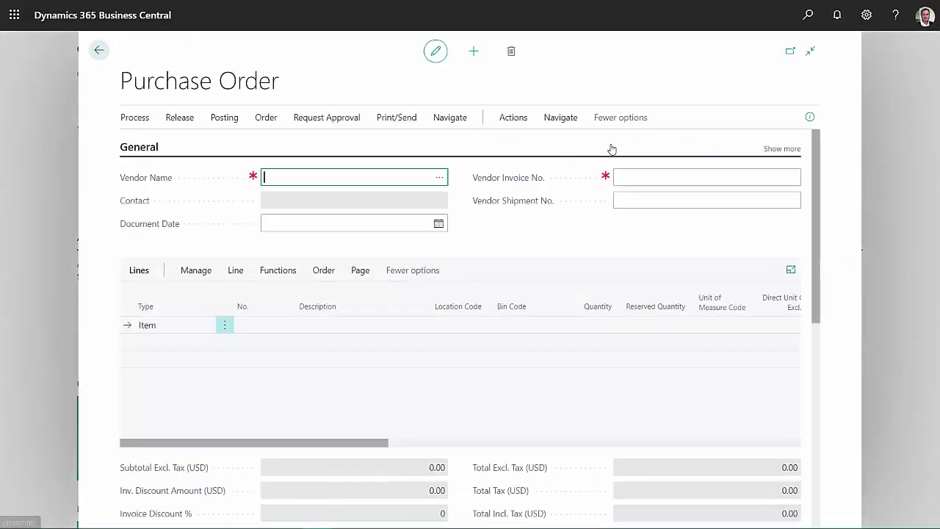
click(437, 178)
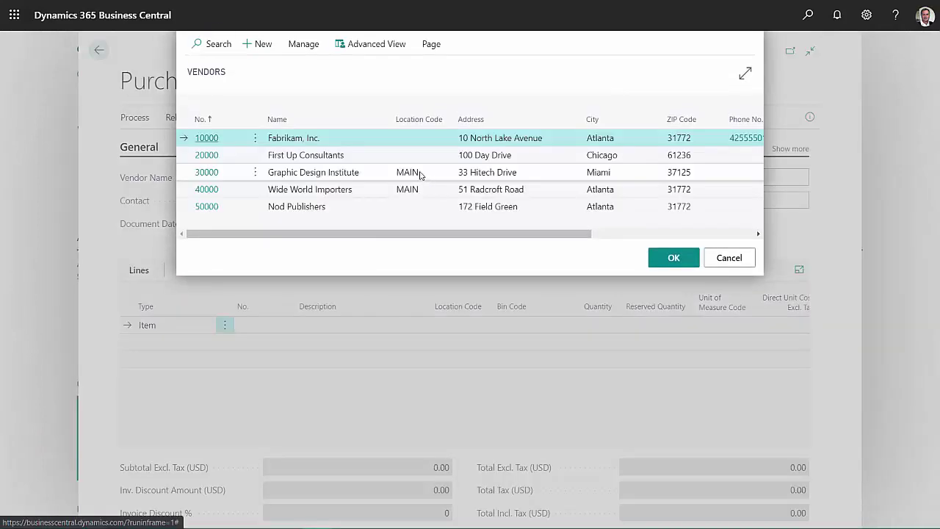
click(209, 140)
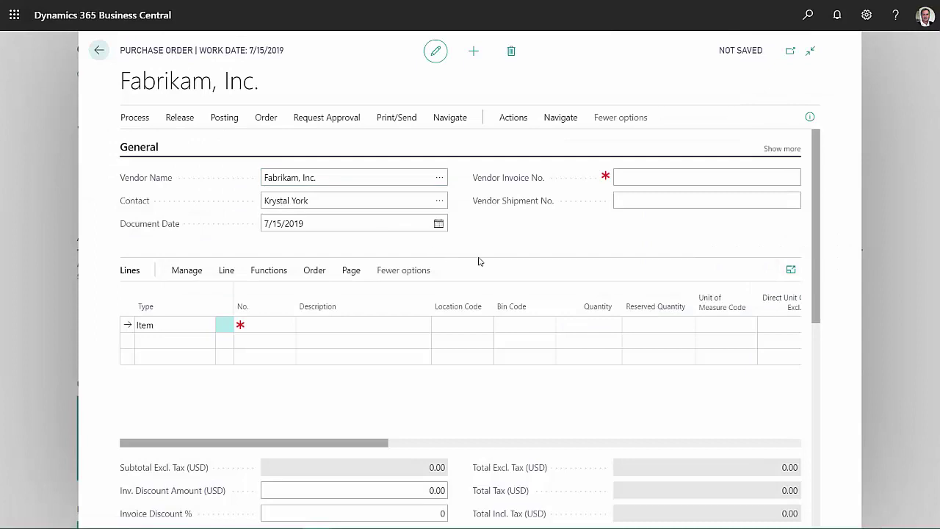
- Make the order's first line a Fixed Asset line and look up its asset number
click(205, 325)
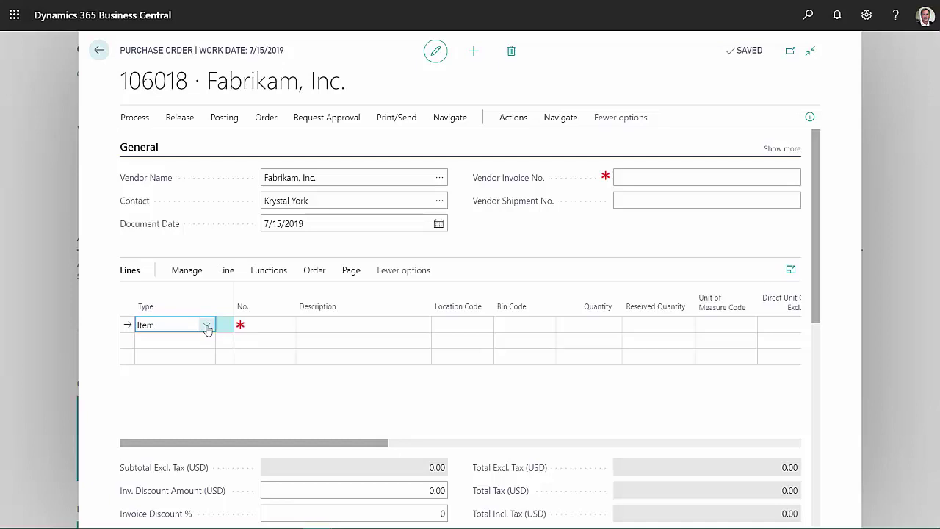
click(207, 327)
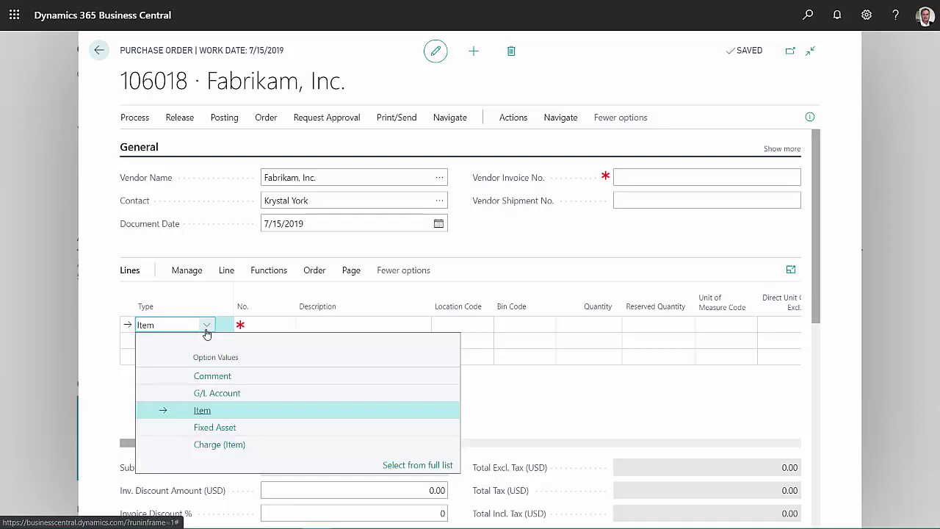
click(205, 431)
click(283, 327)
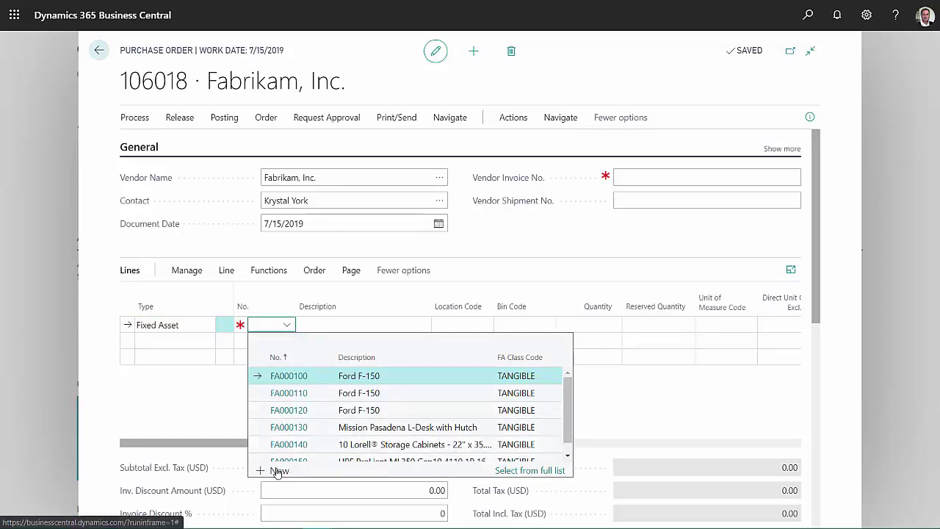
- Create fixed asset 'PowerEdge R840 Rack Server' with class TANGIBLE and subclass EQUIPMENT
click(280, 471)
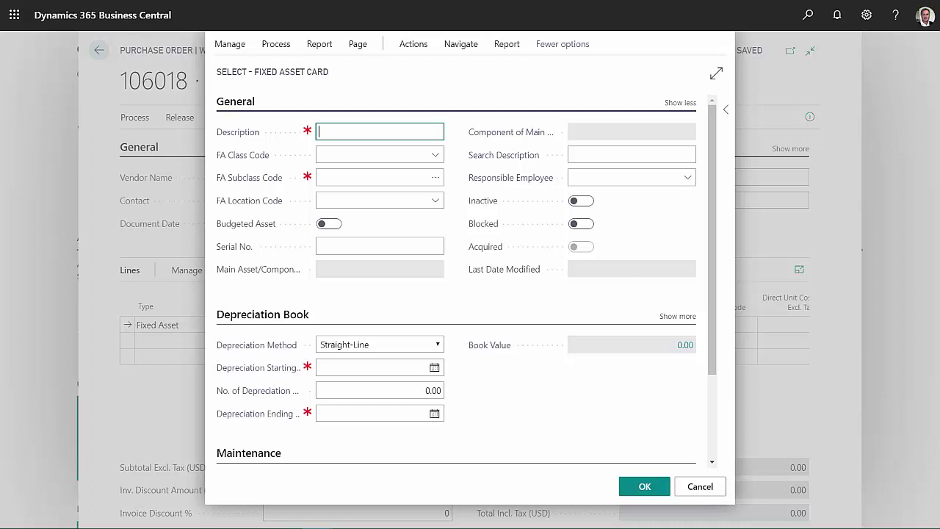
text(PowerEdge R840 Rack Server)
click(434, 159)
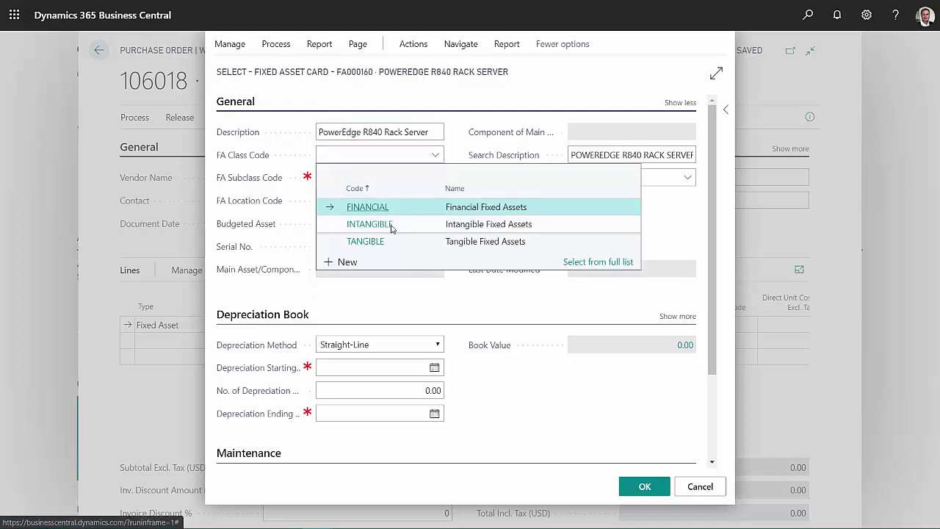
click(367, 240)
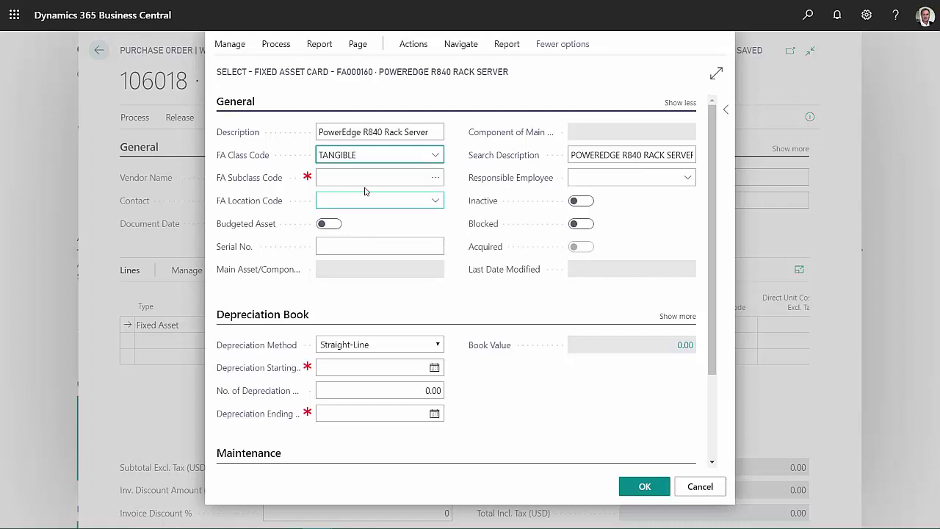
click(433, 178)
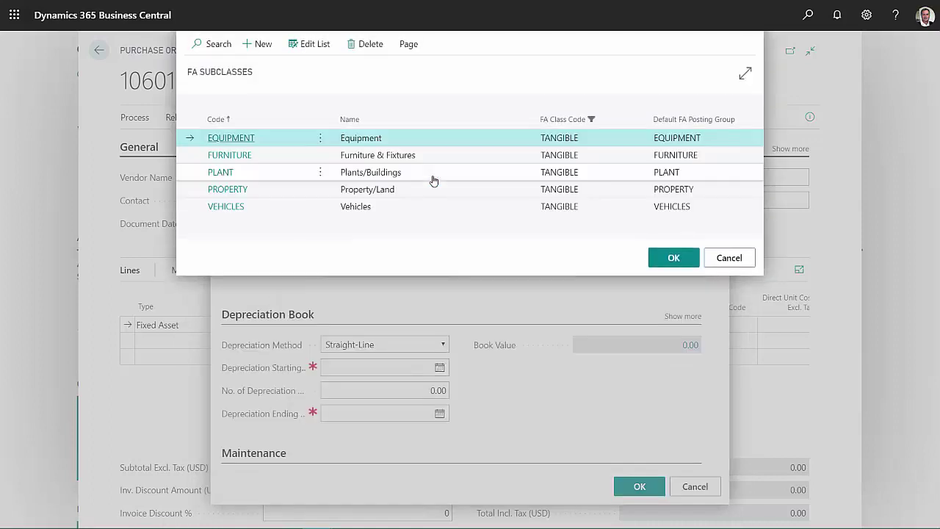
click(217, 139)
- Set depreciation starting 7/1/2019 over 3 years, then save FA000160 onto the order line
click(407, 364)
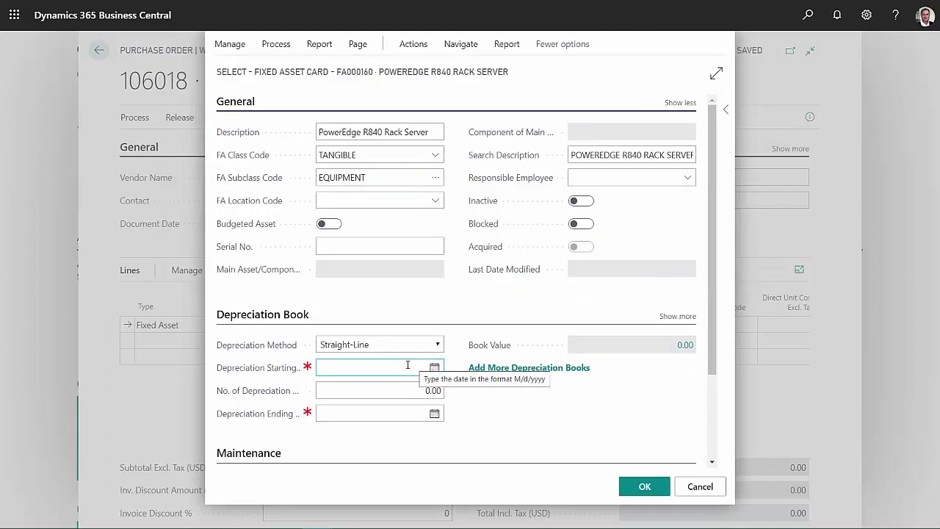
click(408, 367)
text(070115)
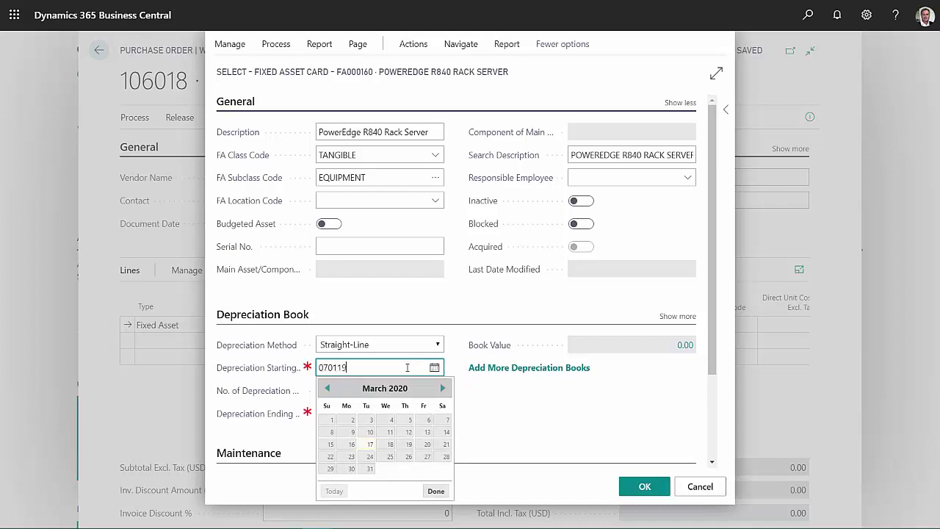
key(Tab)
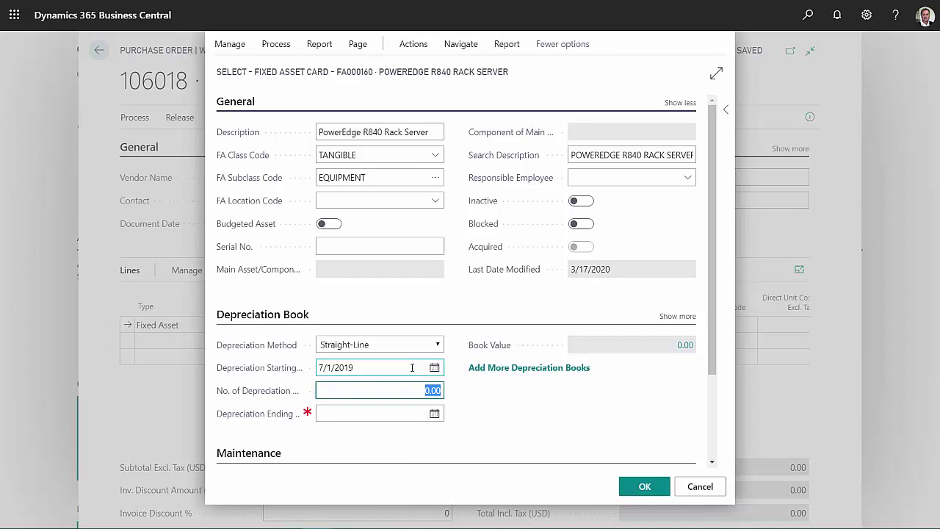
text(3)
key(Tab)
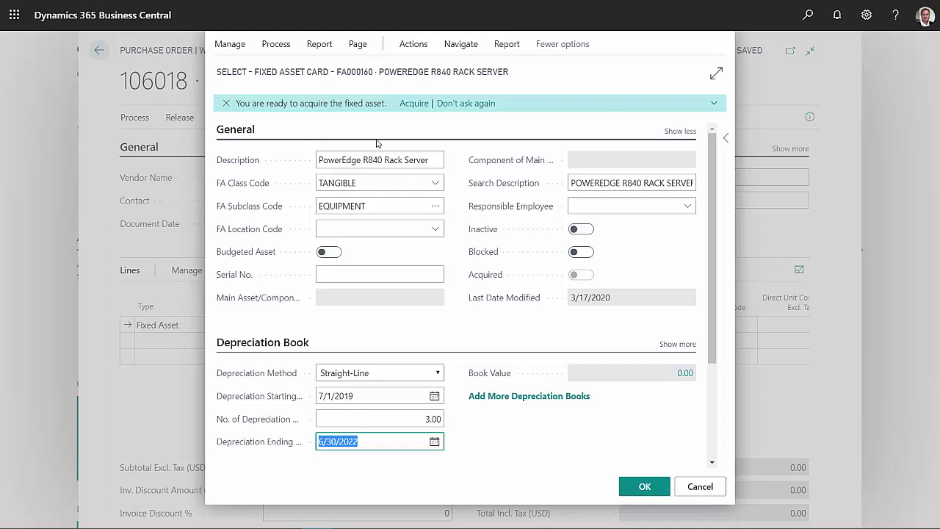
scroll(470, 330, down, 2)
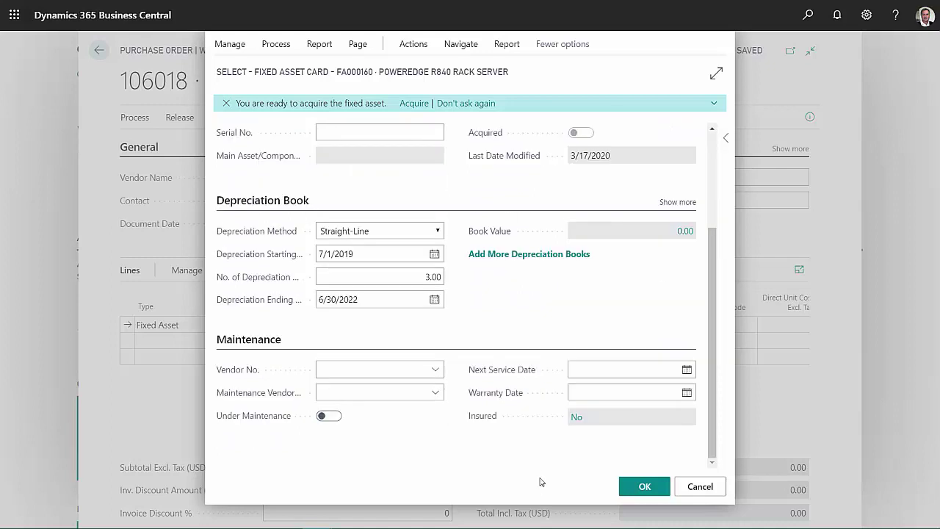
click(638, 490)
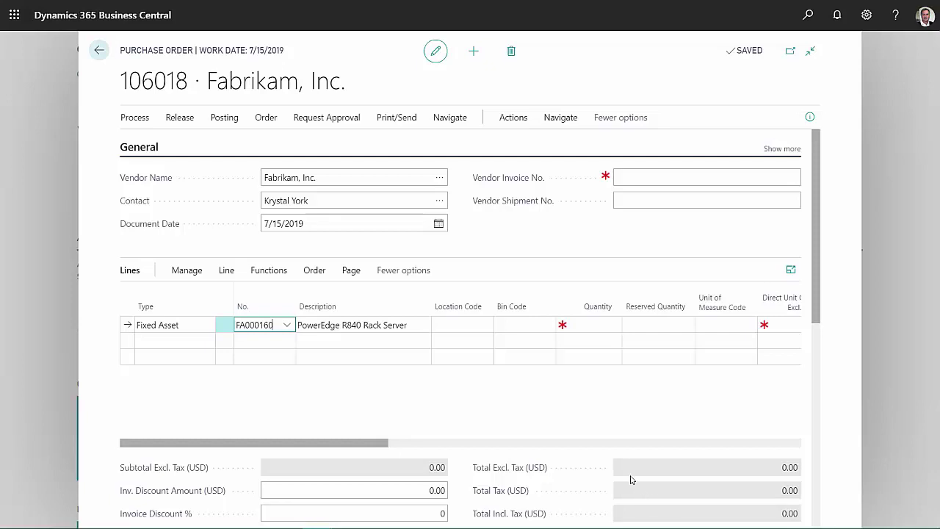
- Enter quantity 1 on the FA000160 line, giving a 7,809.00 total
click(608, 325)
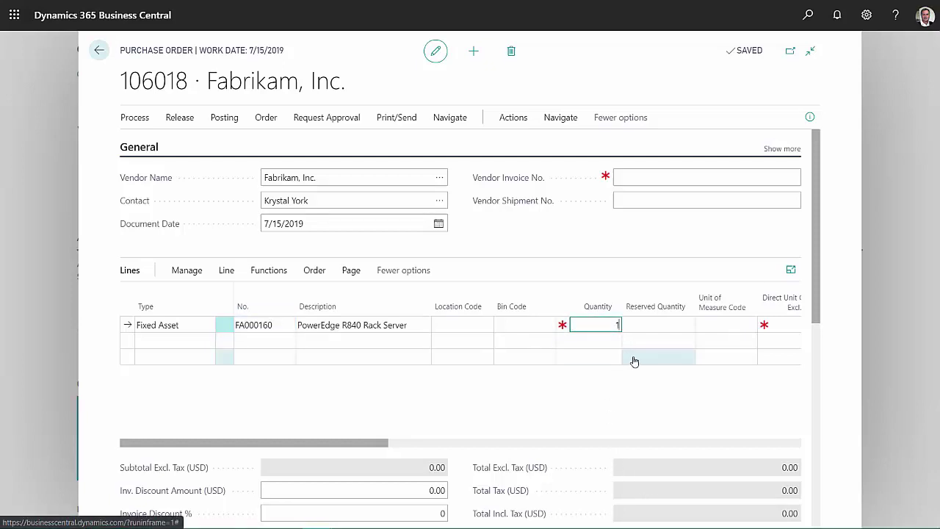
text(1)
key(Tab)
key(Tab)
key(Tab)
key(Tab)
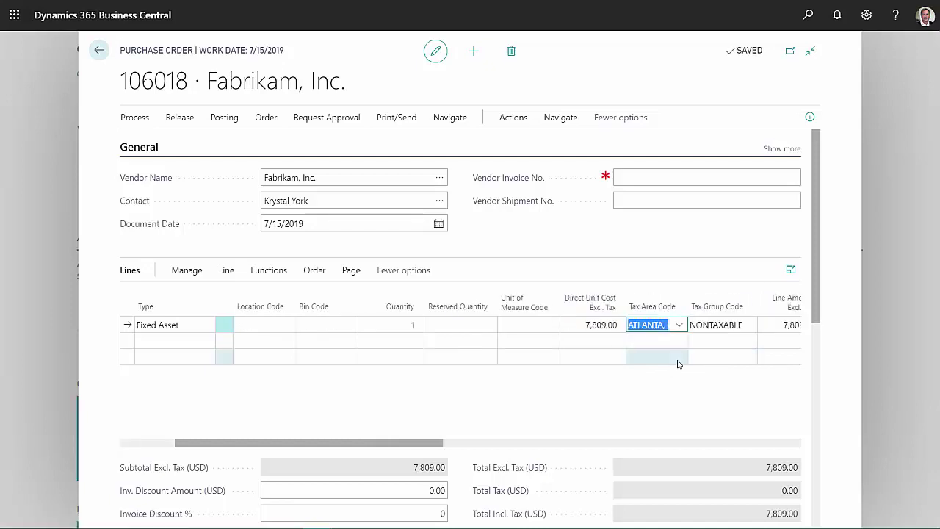
scroll(678, 364, right, 5)
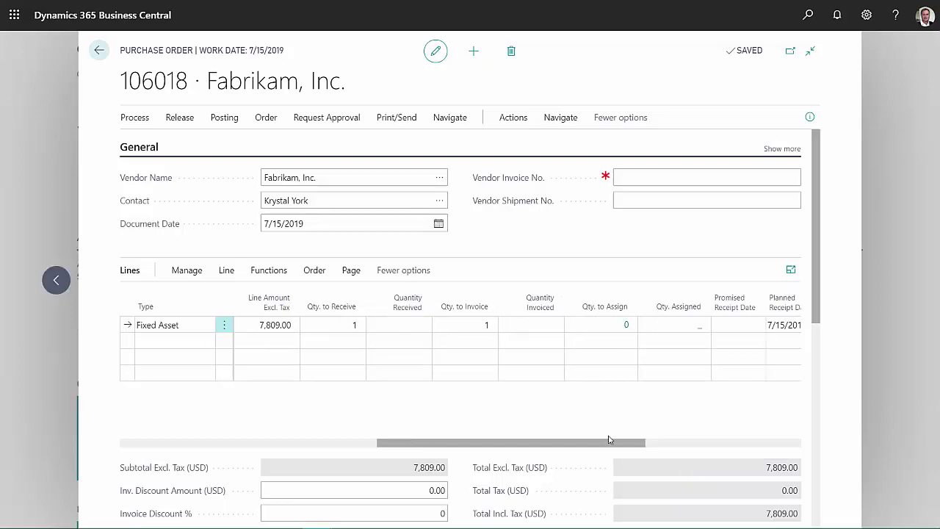
- Enter vendor invoice no. 358766879 and post the order as Receive and Invoice
click(631, 178)
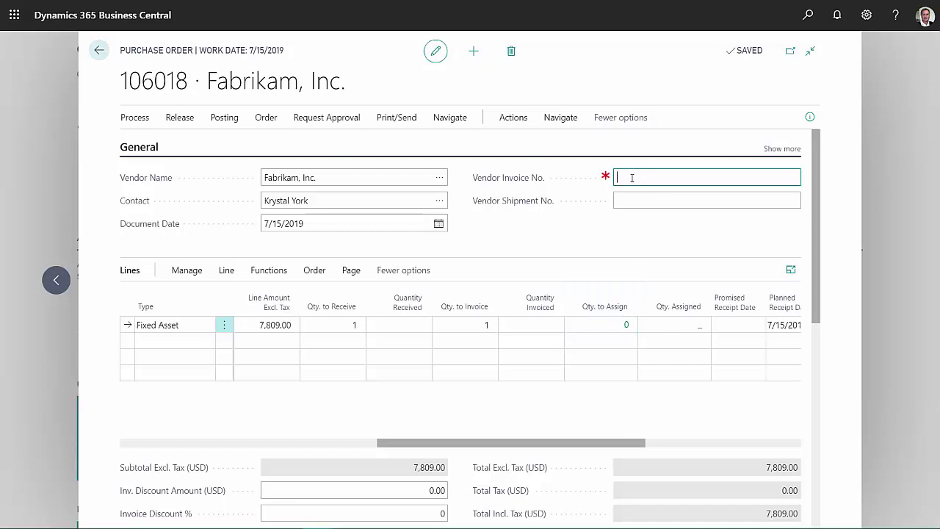
text(358766879)
click(230, 124)
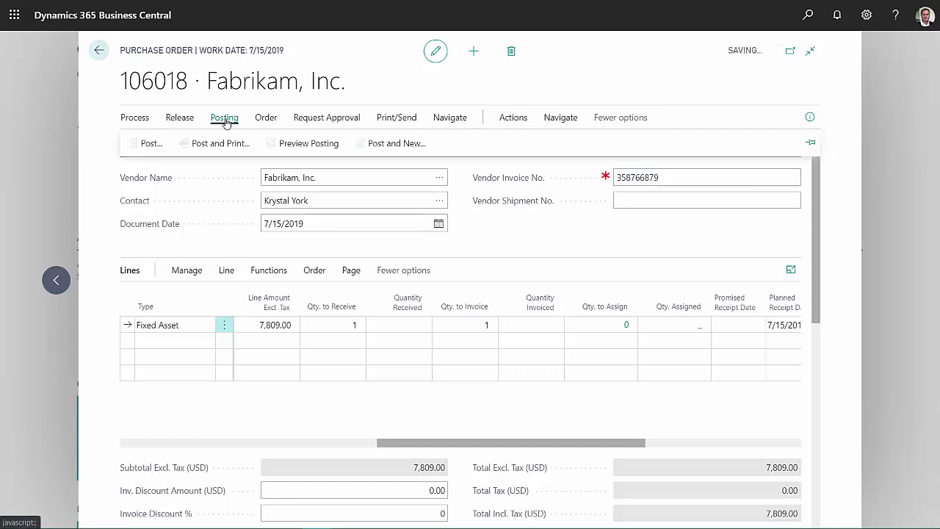
click(145, 149)
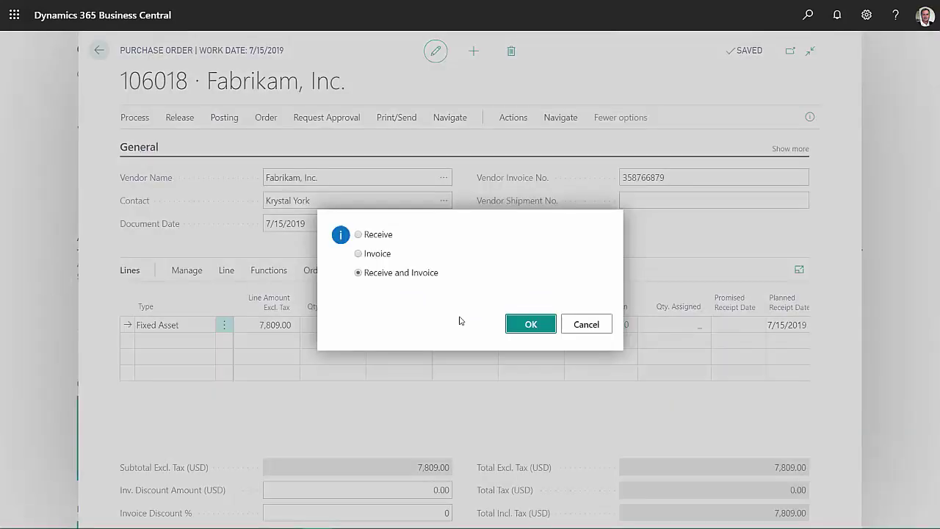
click(523, 327)
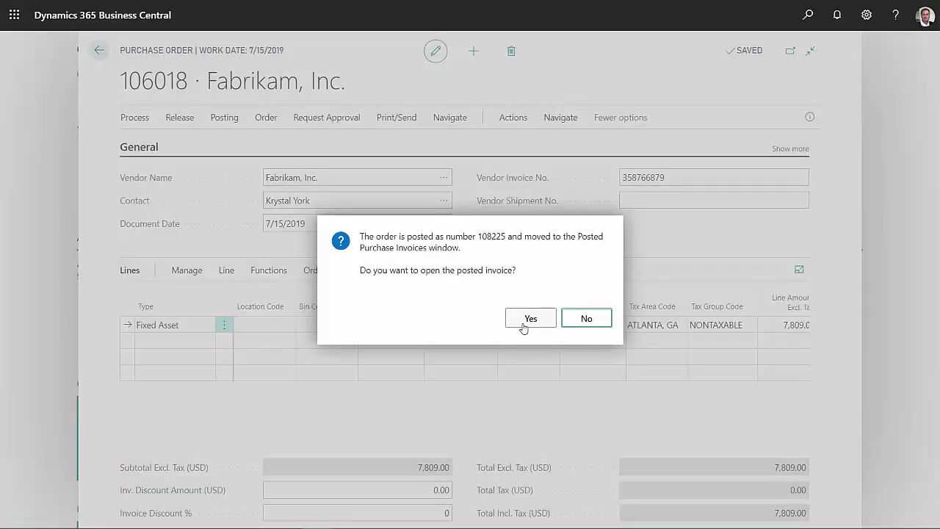
click(589, 323)
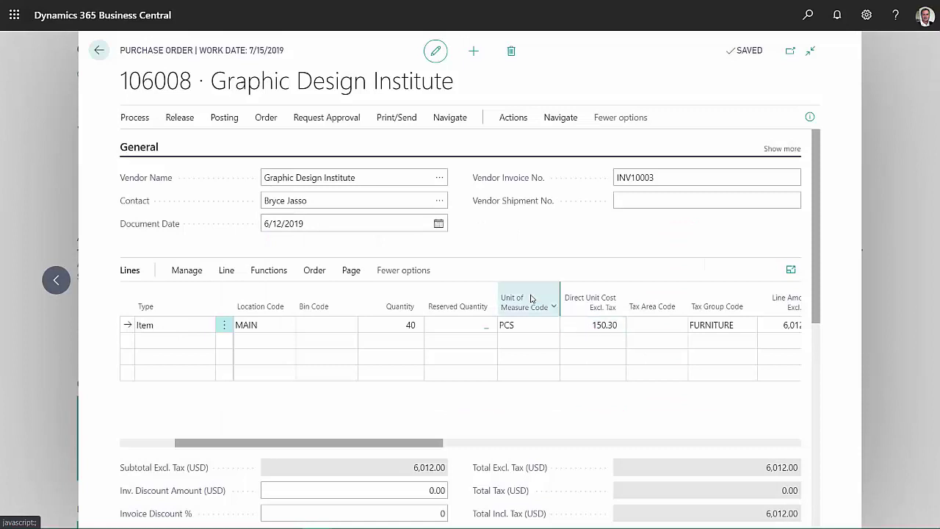
- Open fixed asset FA000160's card from the Finance > Fixed Assets list
click(100, 51)
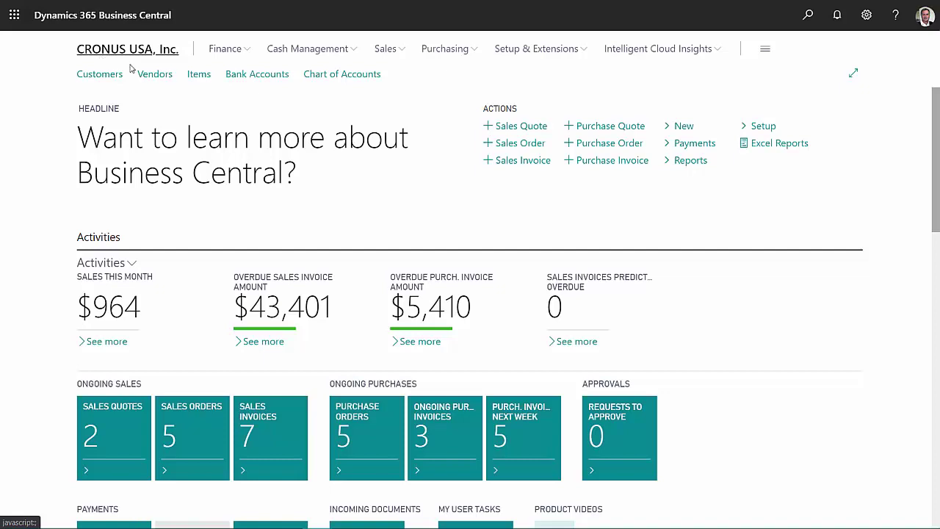
click(239, 50)
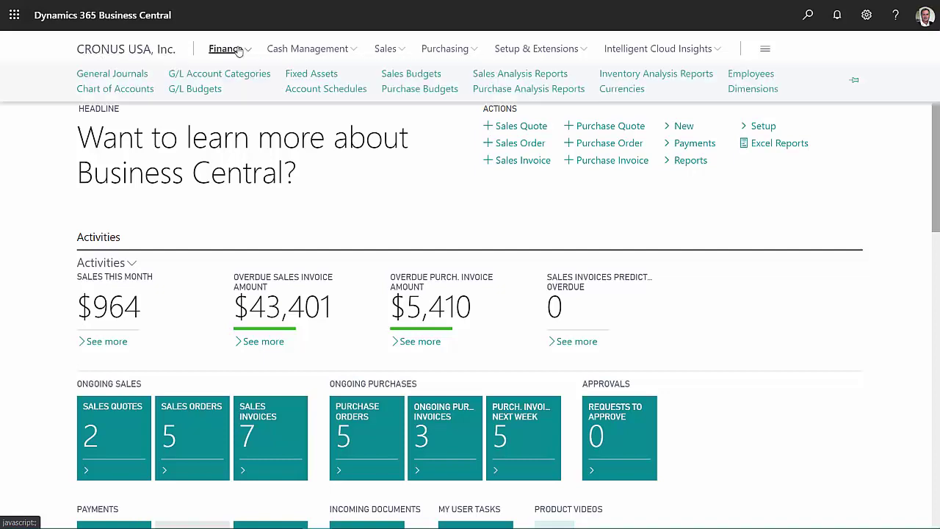
click(300, 75)
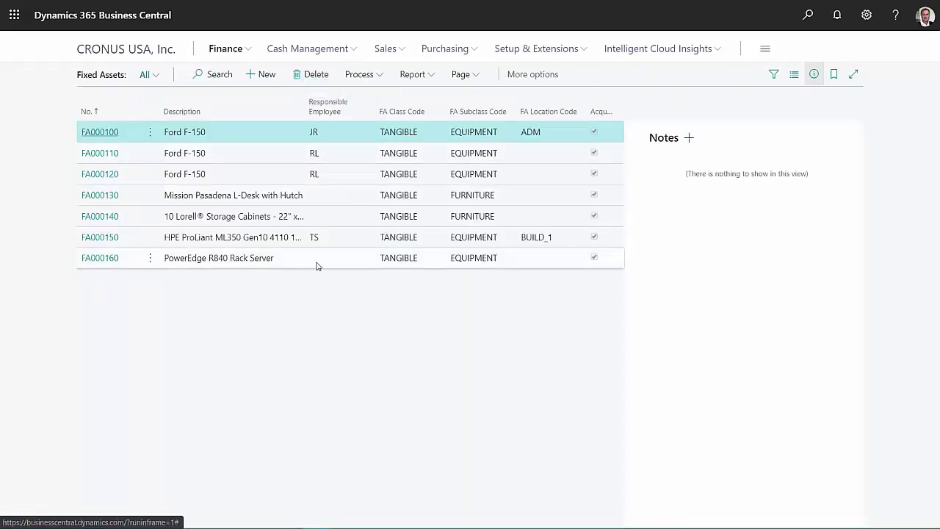
mouse_move(220, 258)
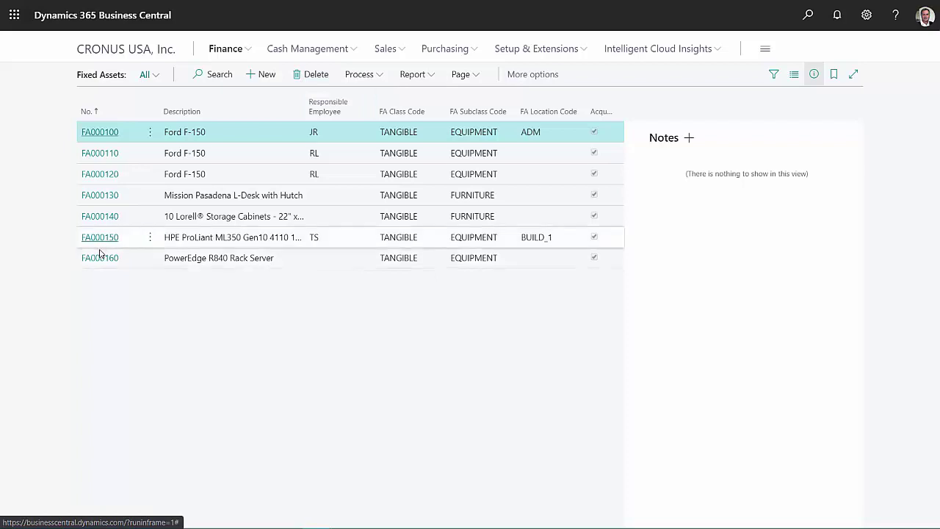
click(100, 259)
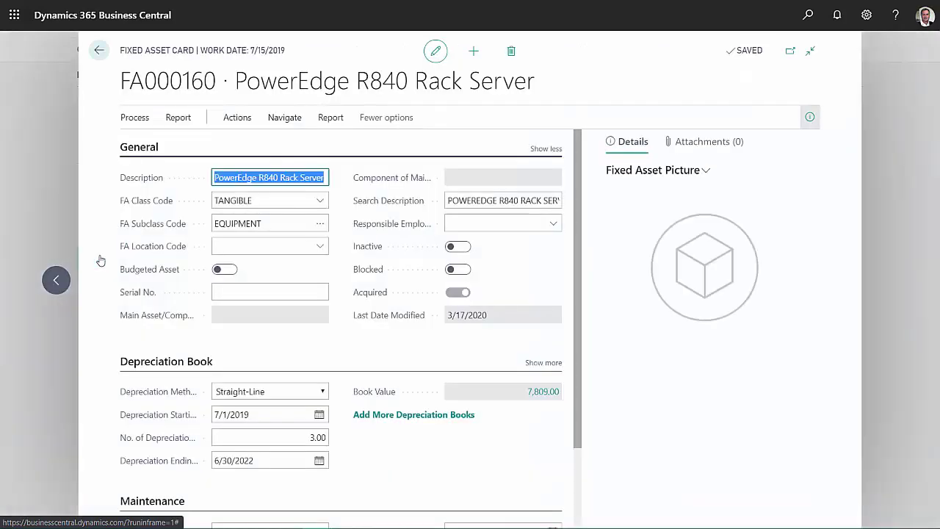
- Import a server picture into the FA000160 asset card
click(705, 170)
click(665, 191)
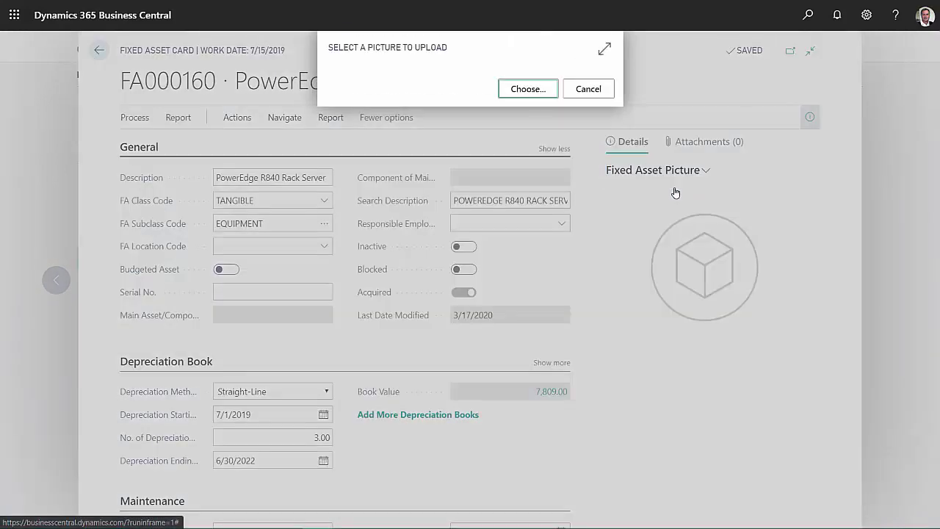
click(538, 89)
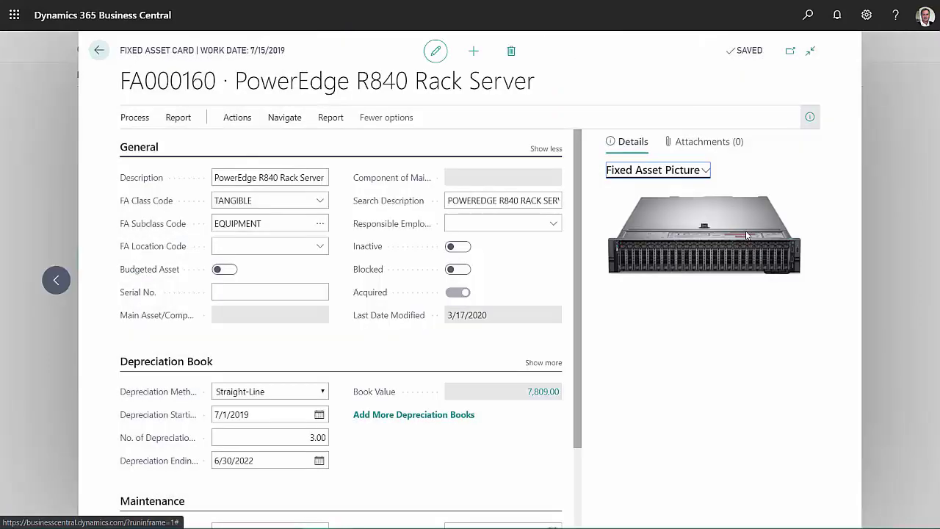
- Attach one document file to the asset's Attachments
click(708, 142)
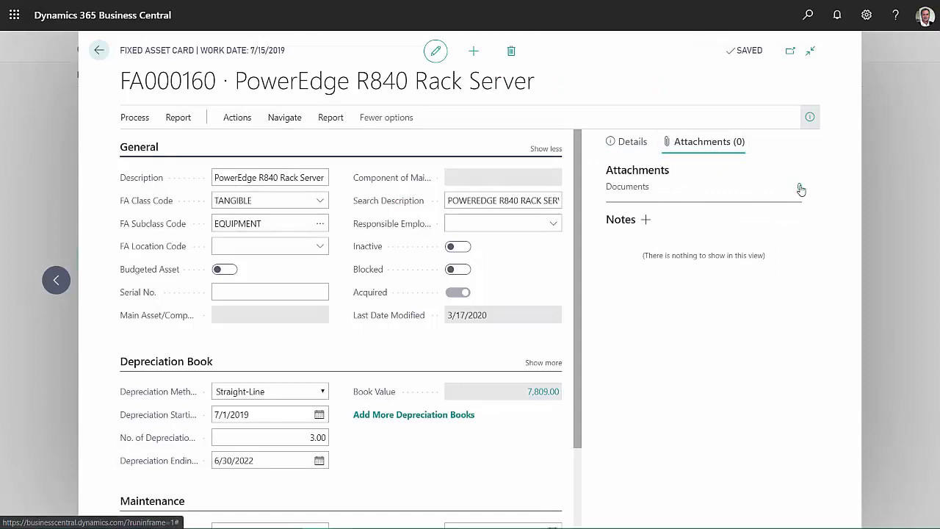
click(798, 187)
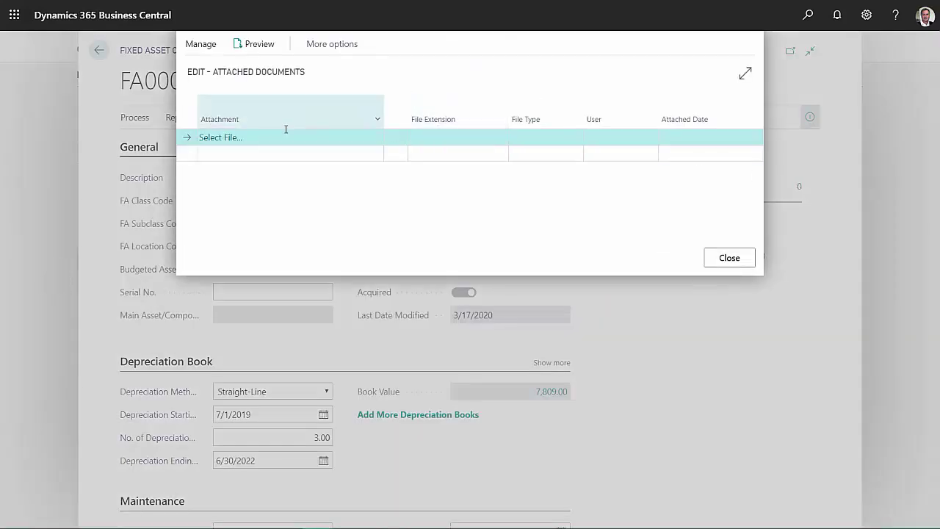
click(232, 141)
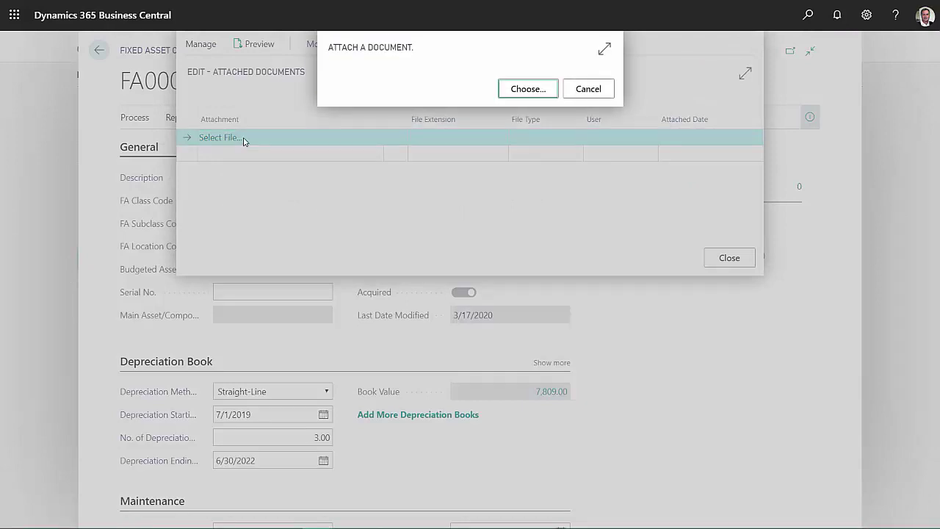
click(551, 91)
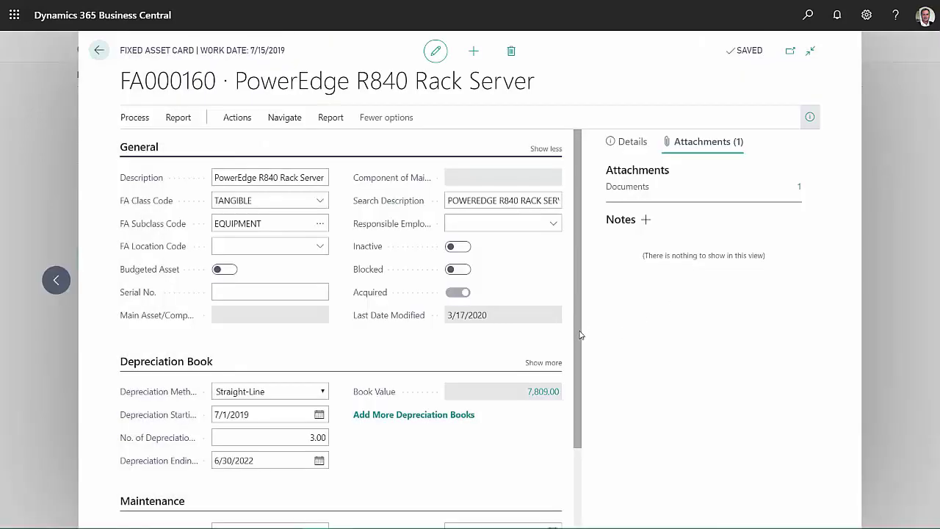
drag(579, 334, 574, 427)
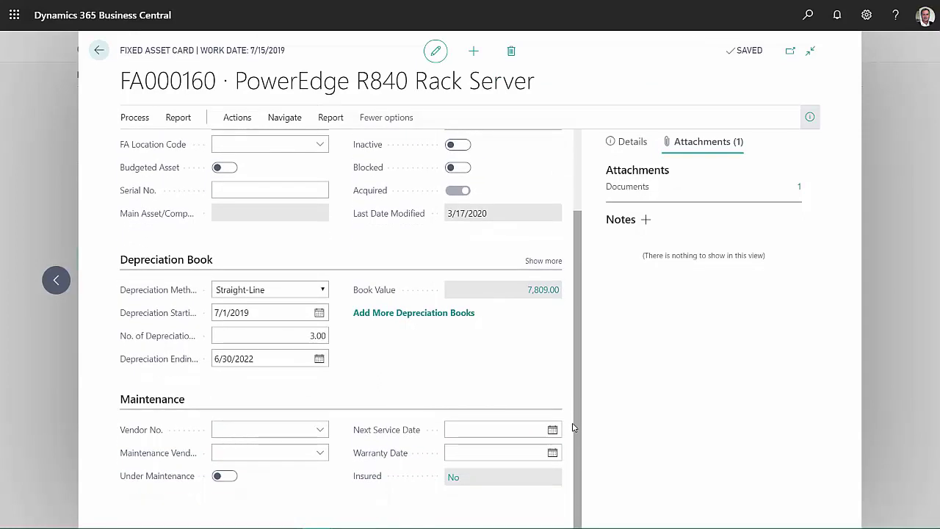
drag(573, 426, 566, 317)
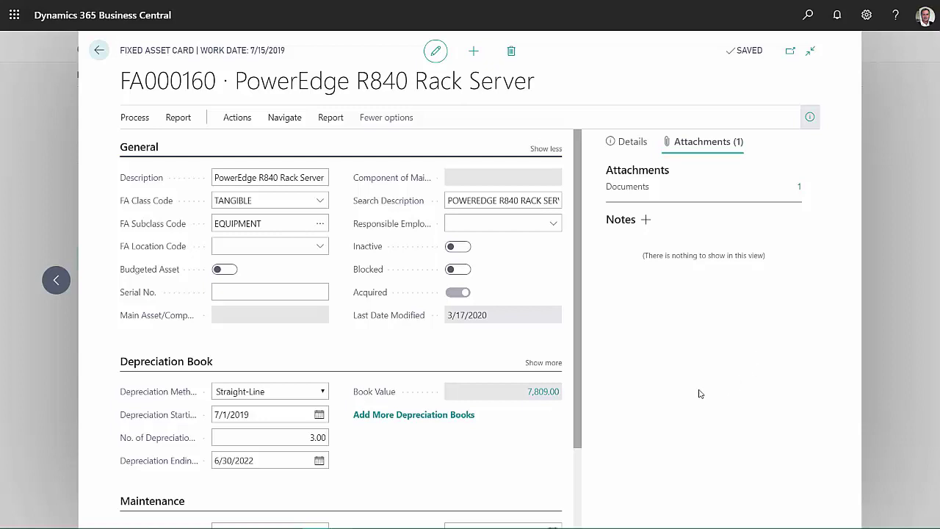
- Navigate from the 7,809.00 book value through the vendor ledger entry to posted invoice 108225
click(534, 394)
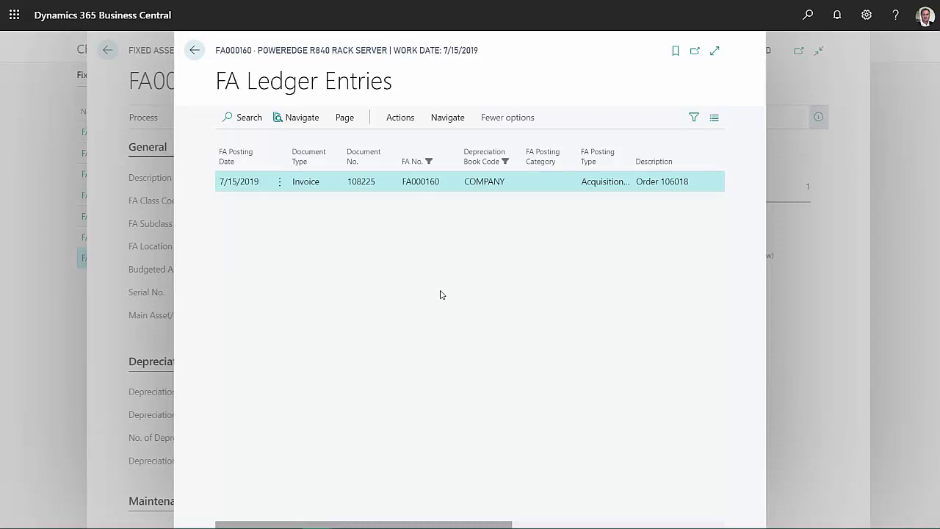
click(400, 119)
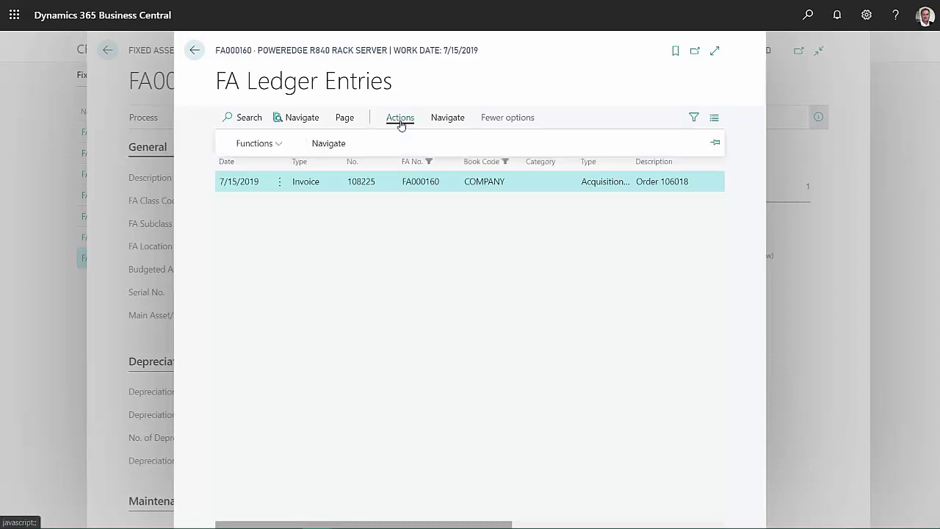
click(328, 145)
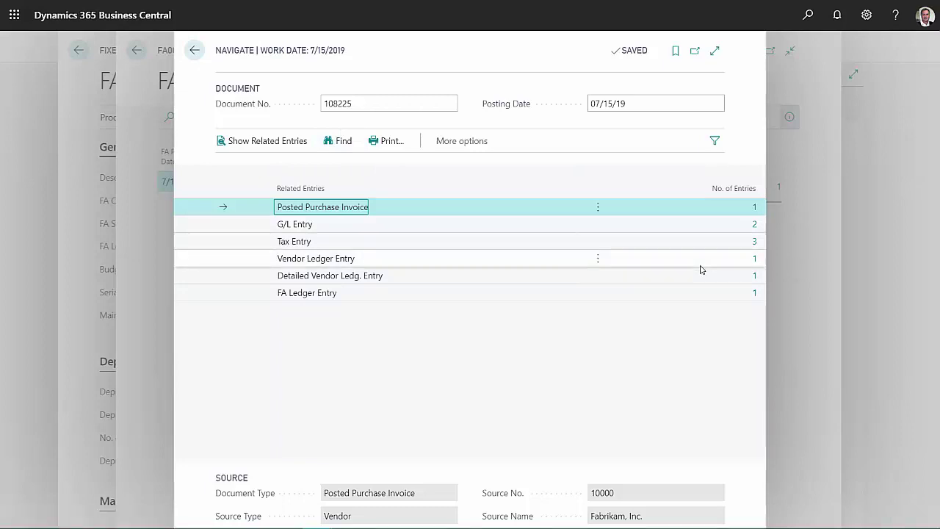
click(754, 260)
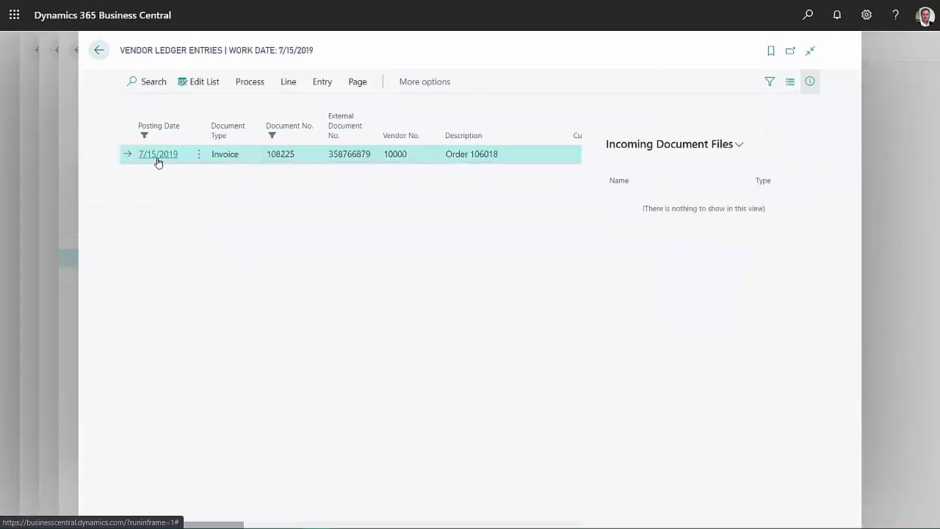
click(158, 154)
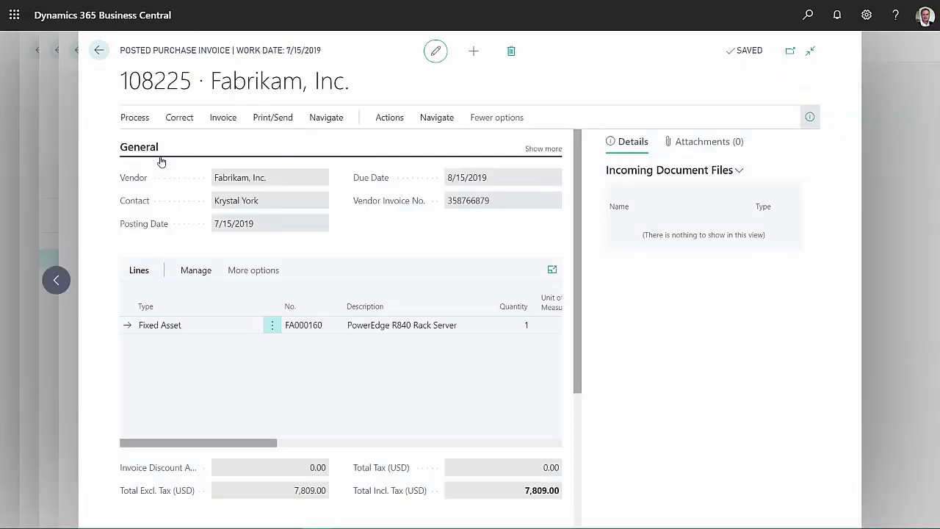